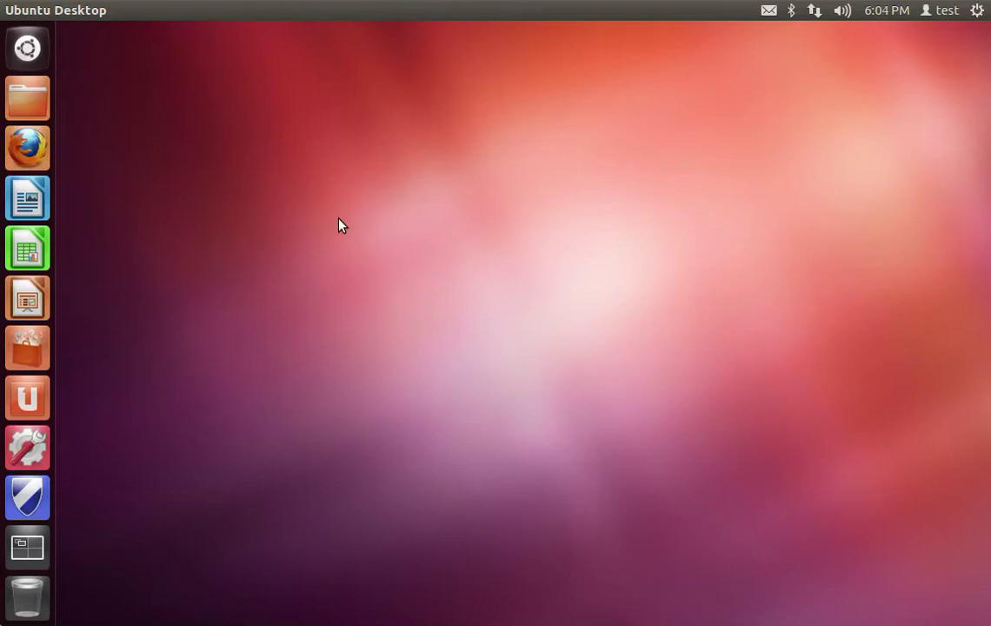
# Launch Firefox from the Unity launcher to bring up the Ubuntu Start Page
pyautogui.click(43, 145)
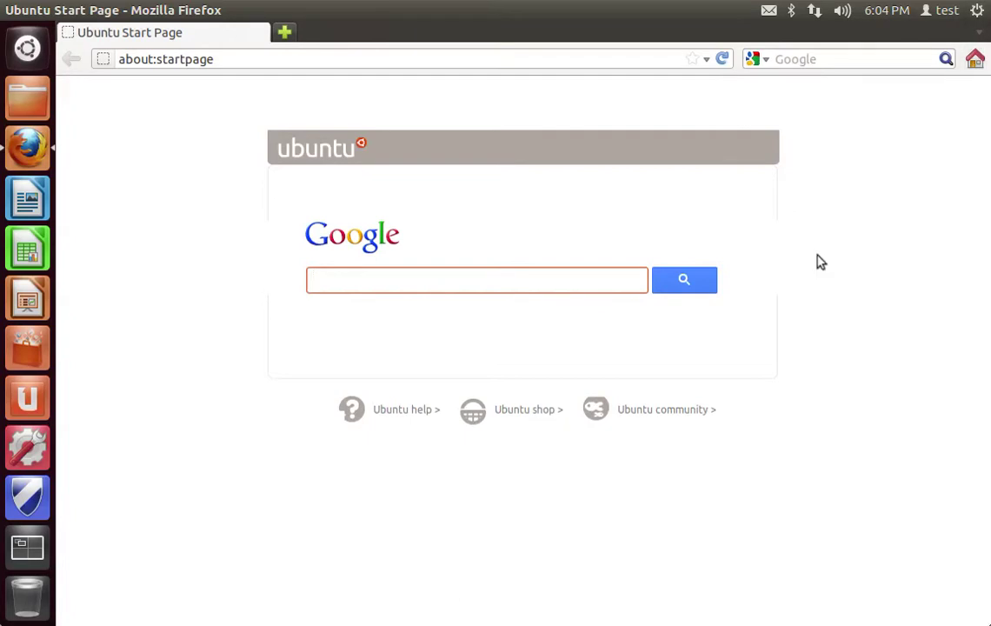
# Search the web for 'firefox addon user agent switcher'
pyautogui.click(585, 50)
pyautogui.click(784, 54)
pyautogui.write('firefox')
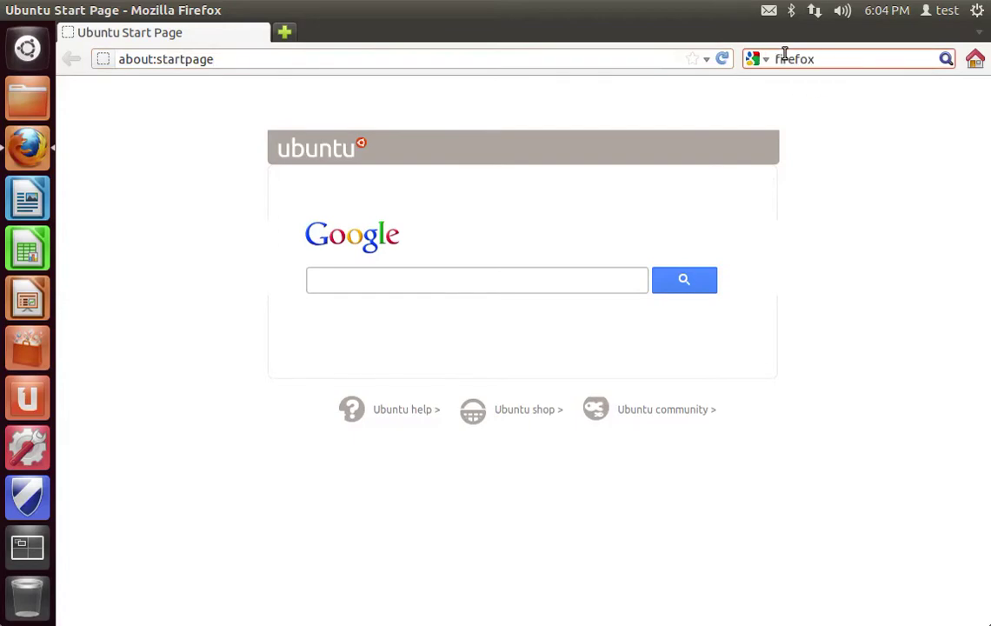
pyautogui.write(' addon user agent switcher')
pyautogui.press('Return')
# Open the User Agent Switcher add-on page and install it with Add to Firefox and Install Now
pyautogui.click(297, 245)
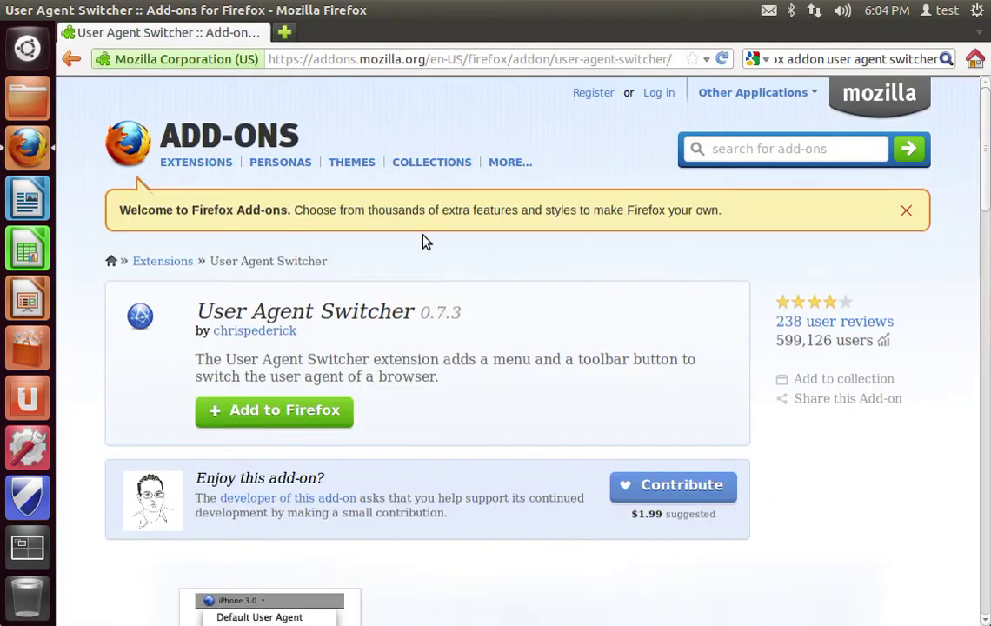
pyautogui.scroll(-4, 425, 241)
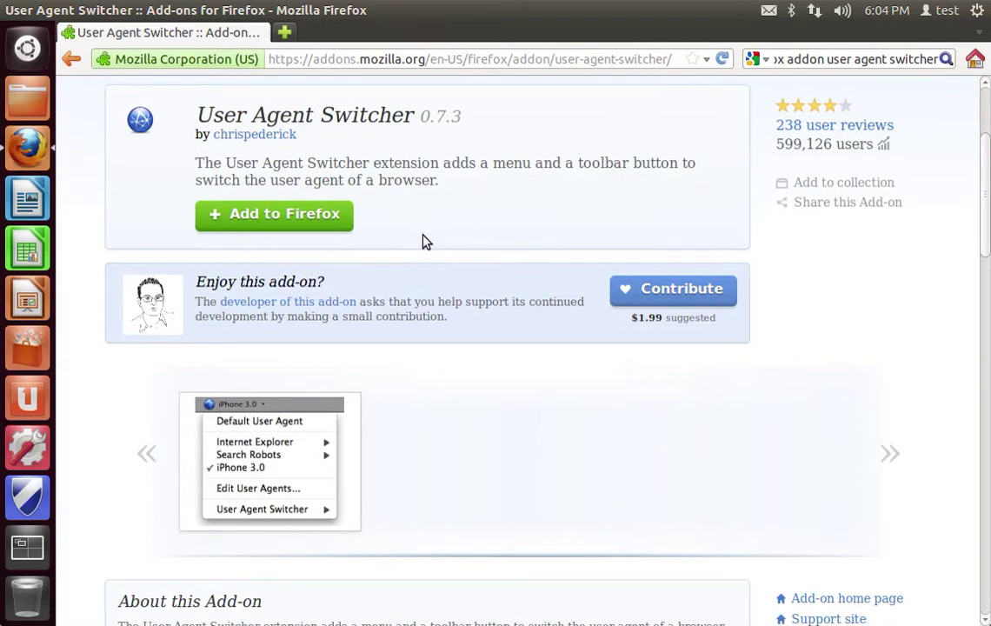
pyautogui.scroll(2, 425, 241)
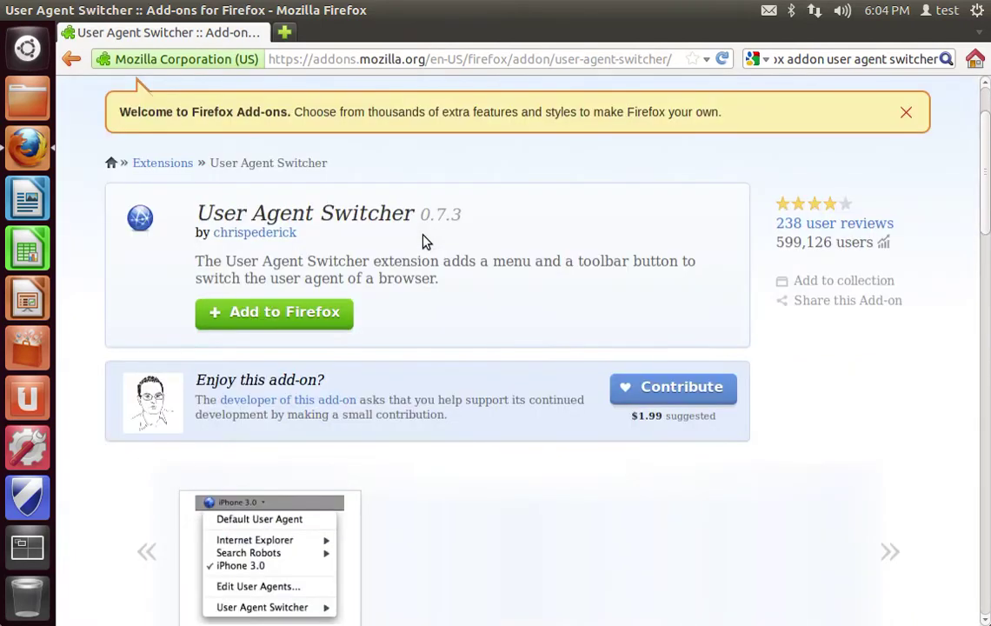
pyautogui.click(277, 314)
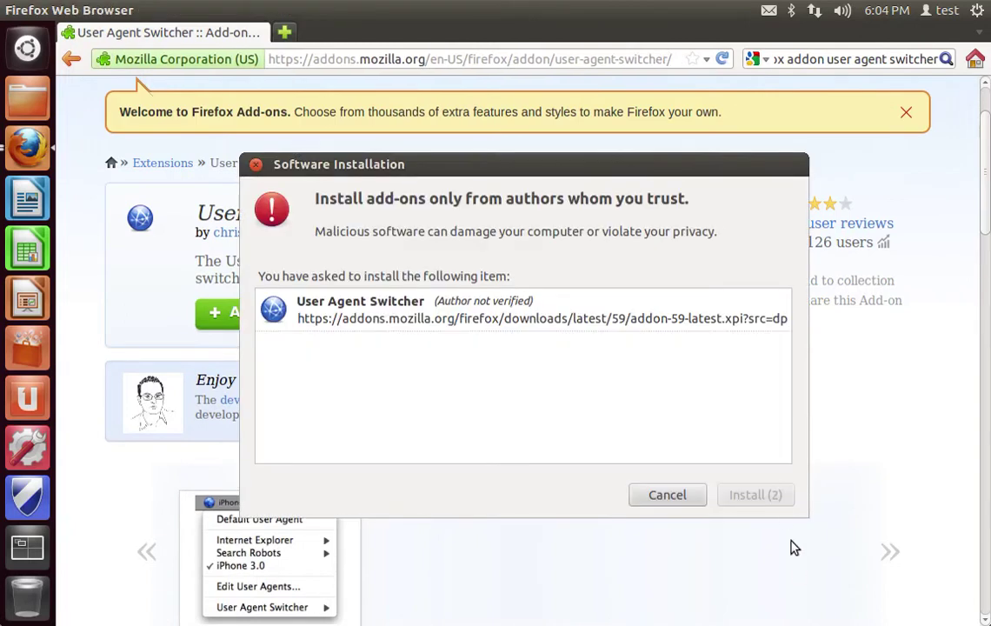
pyautogui.click(765, 495)
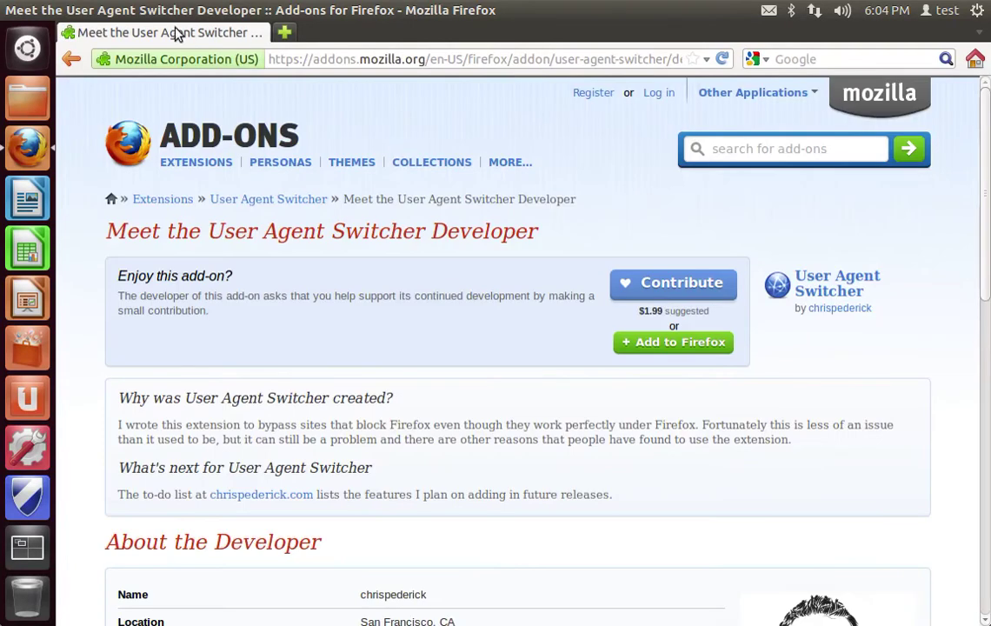
# Enable the Add-on Bar under View > Toolbars
pyautogui.click(146, 9)
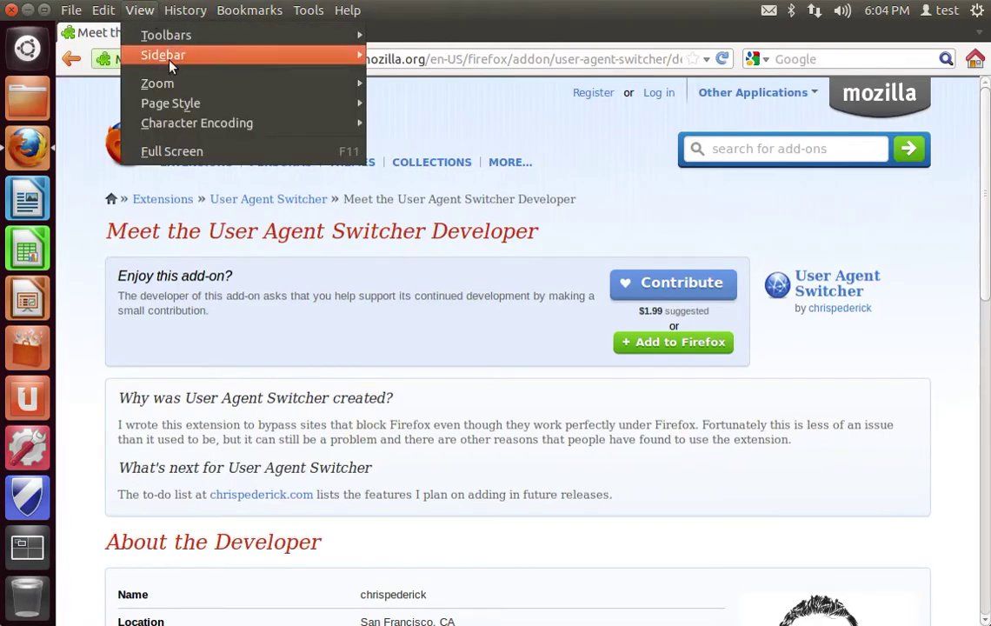
pyautogui.moveTo(183, 37)
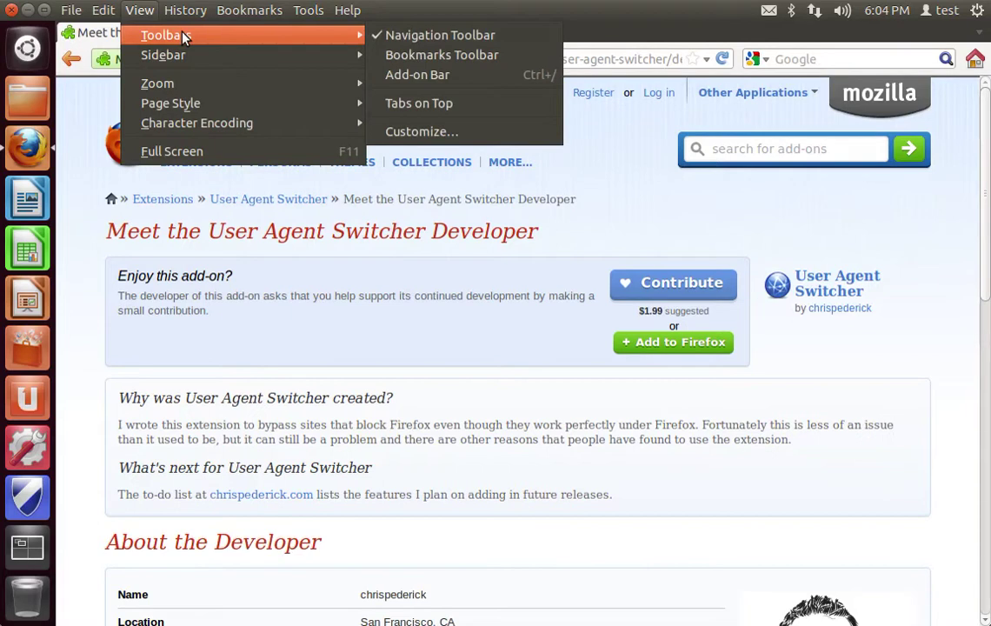
pyautogui.click(468, 76)
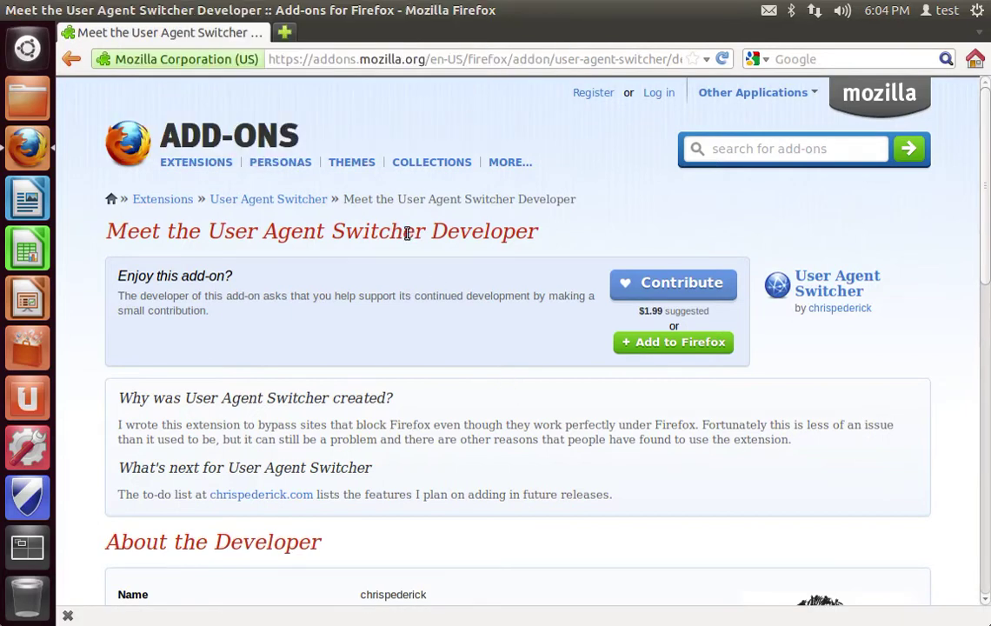
pyautogui.moveTo(407, 233); pyautogui.dragTo(431, 342)
pyautogui.click(429, 344)
# Reopen the View menu and the page context menu, closing both without changes
pyautogui.click(139, 10)
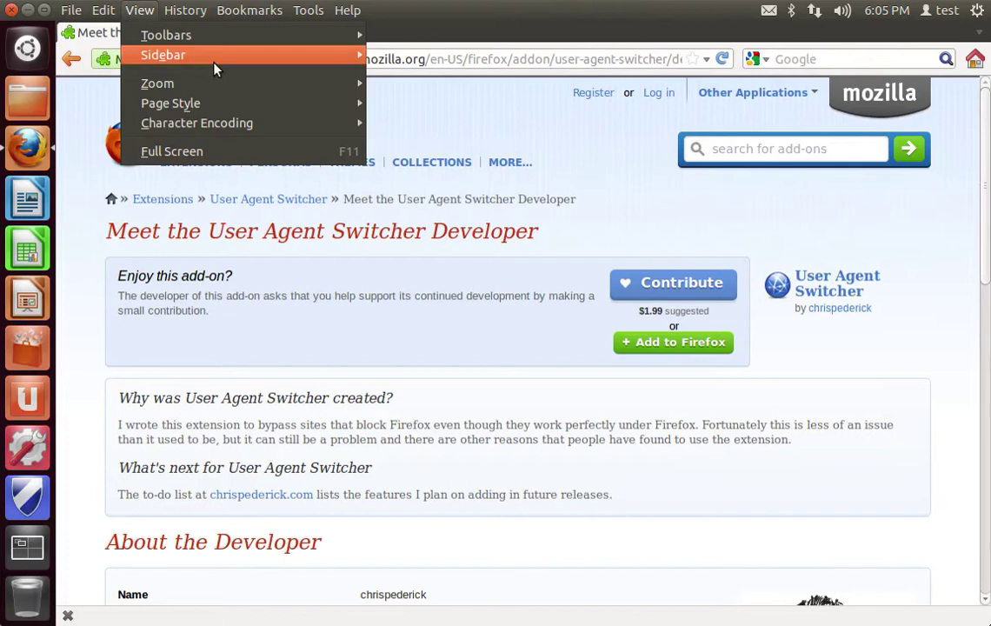
pyautogui.moveTo(214, 55)
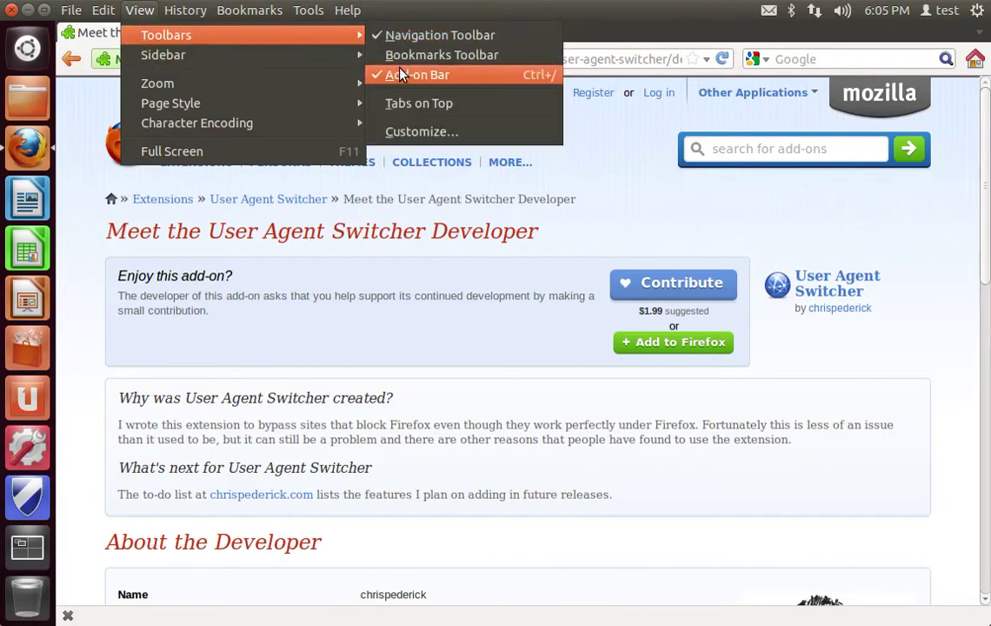
pyautogui.click(524, 467)
pyautogui.rightClick(324, 99)
pyautogui.click(276, 94)
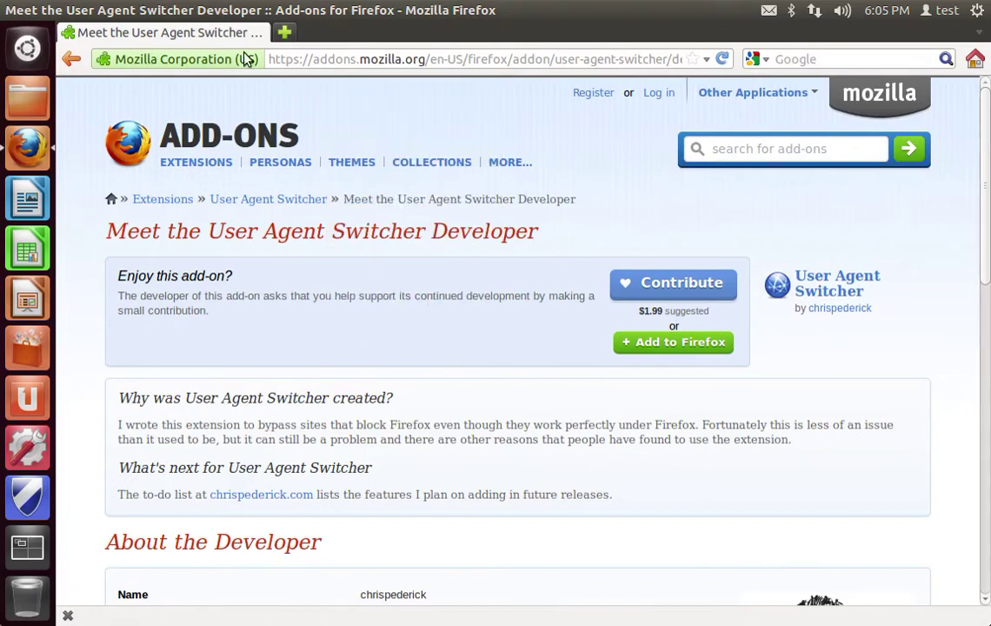
# Browse Tools > Default User Agent, showing Internet Explorer, Search Robots and iPhone 3.0 entries
pyautogui.click(191, 9)
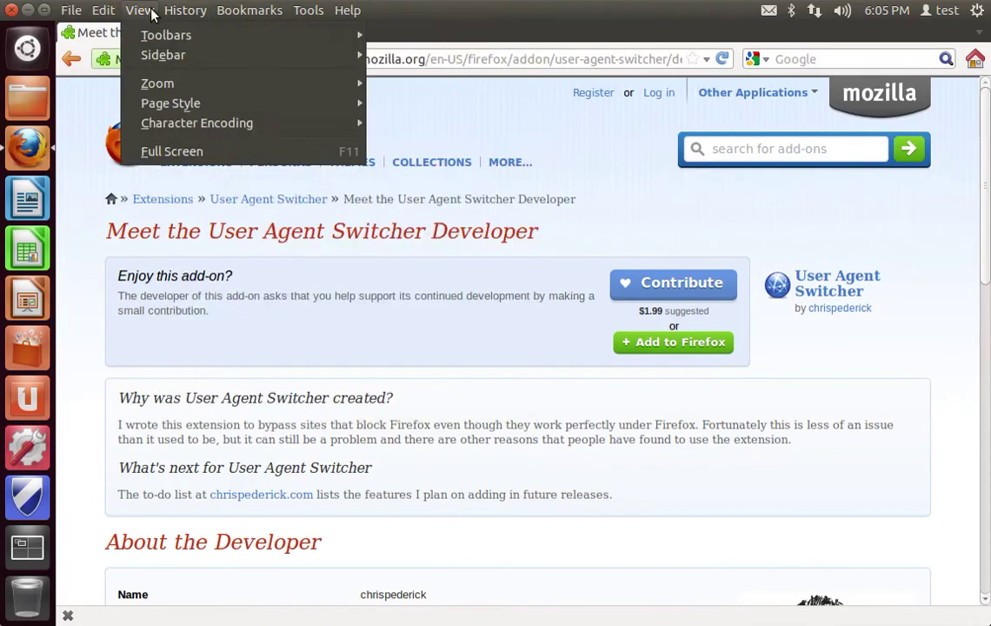
pyautogui.moveTo(316, 11)
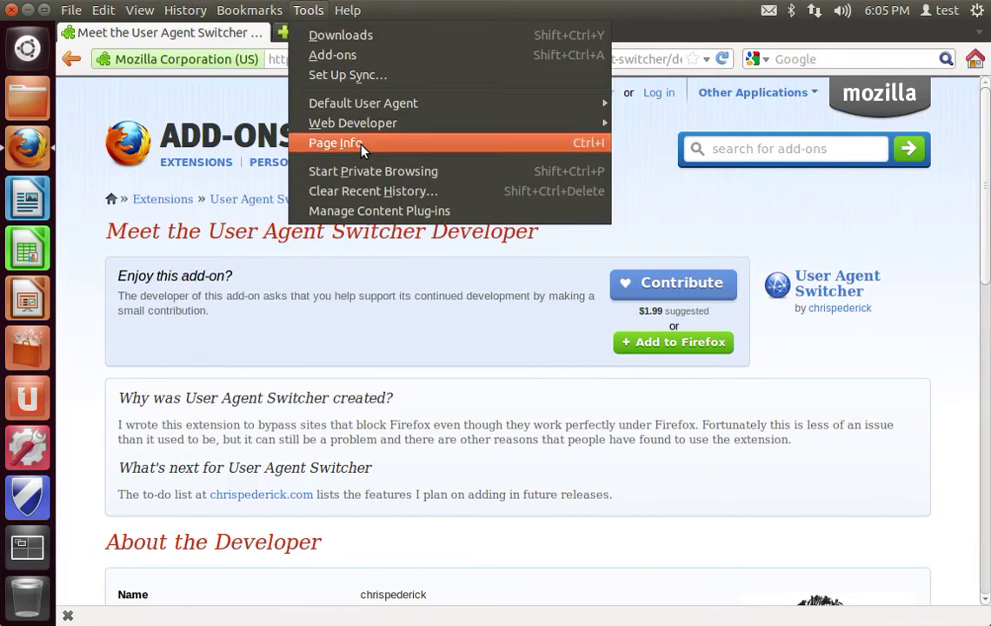
pyautogui.moveTo(359, 106)
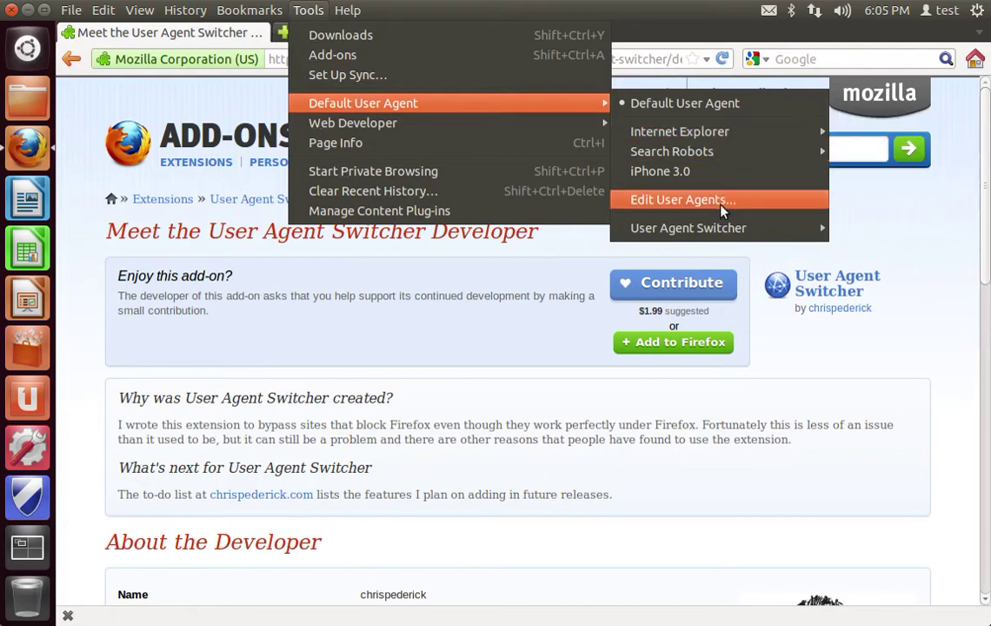
pyautogui.moveTo(726, 227)
pyautogui.moveTo(726, 130)
pyautogui.moveTo(750, 155)
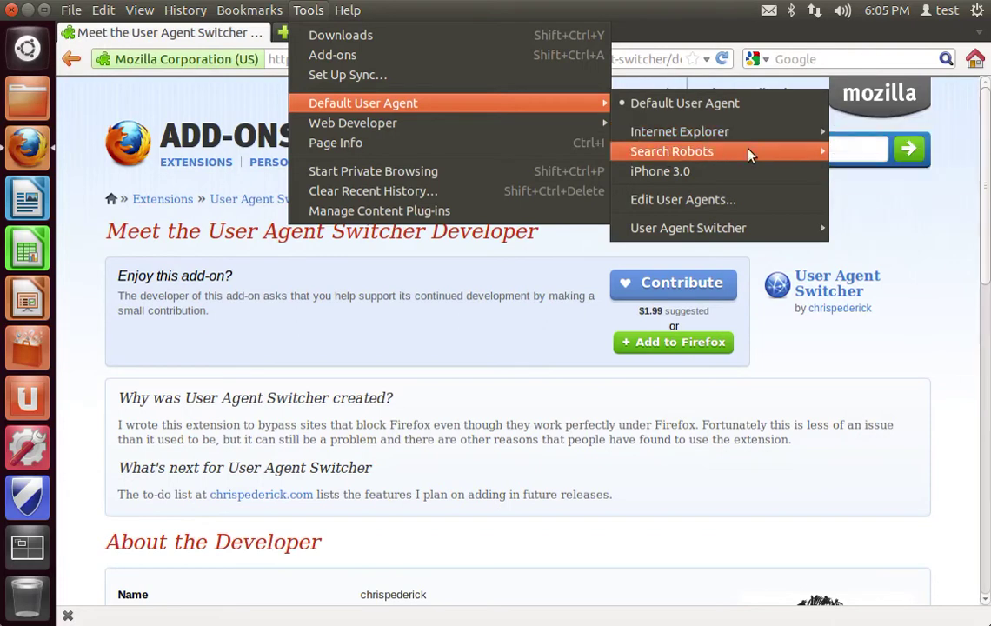
# In User Agent Switcher options, cancel a new user agent, select iPhone 3.0, and close
pyautogui.click(719, 201)
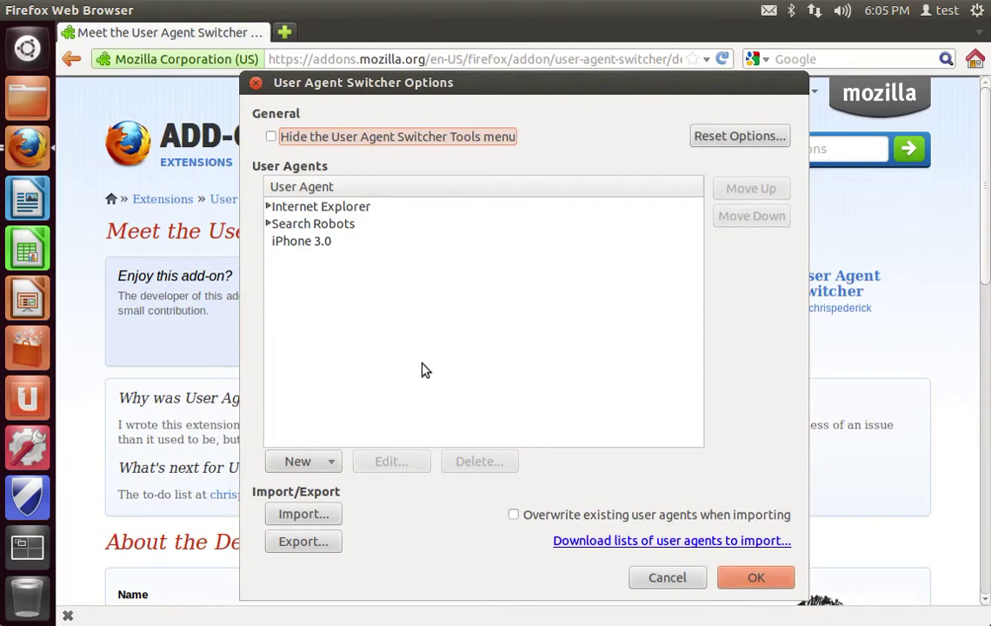
pyautogui.click(332, 463)
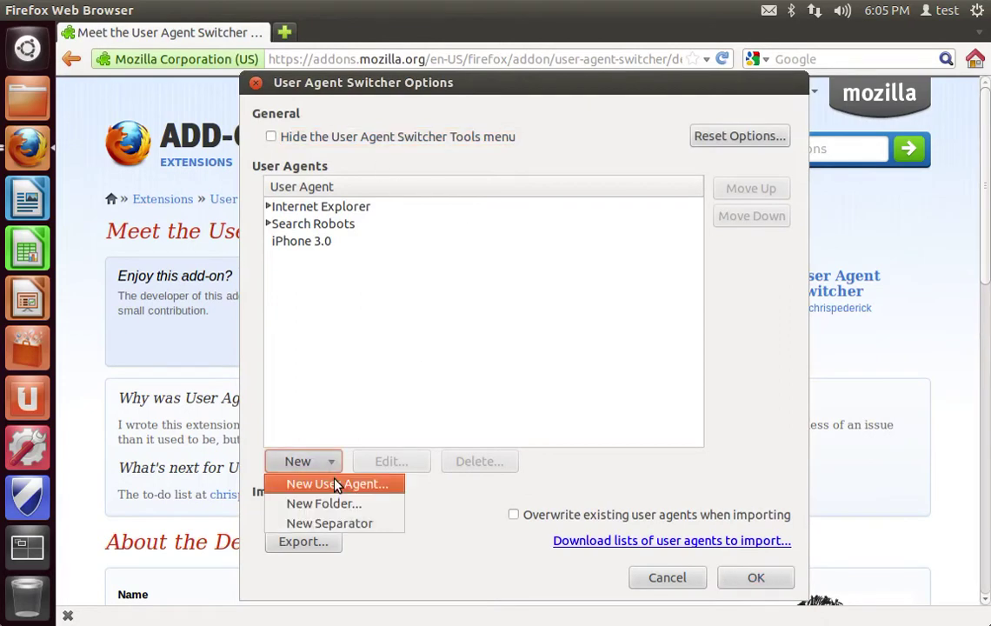
pyautogui.click(335, 480)
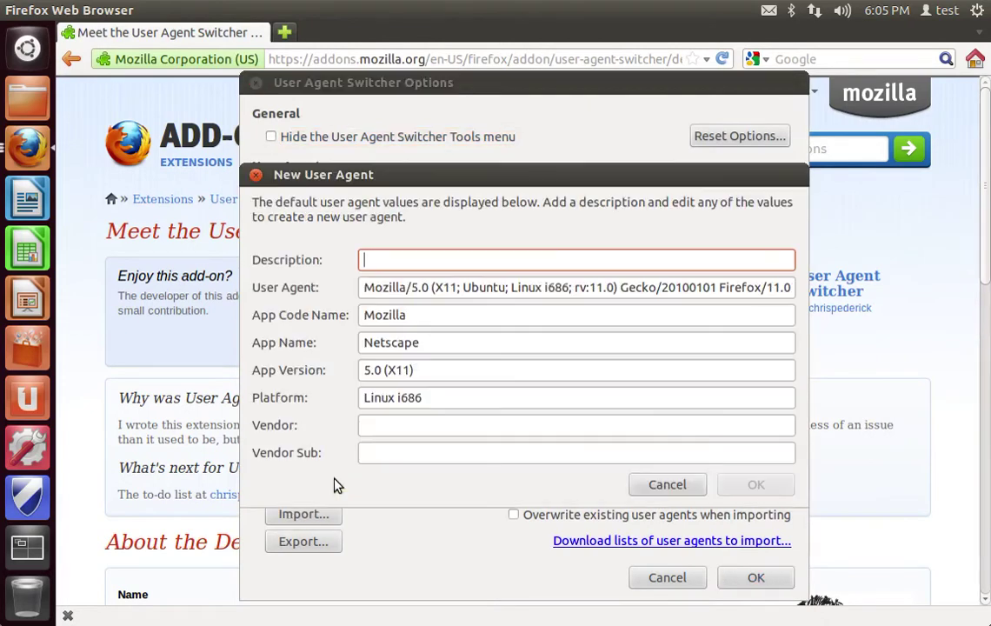
pyautogui.click(422, 286)
pyautogui.press('Right')
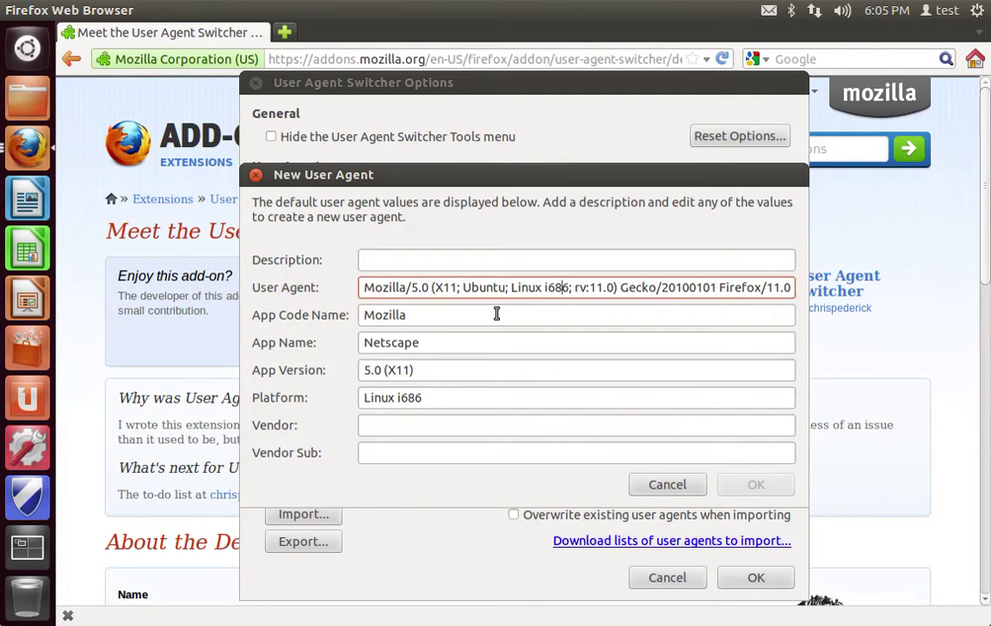
pyautogui.press('Tab')
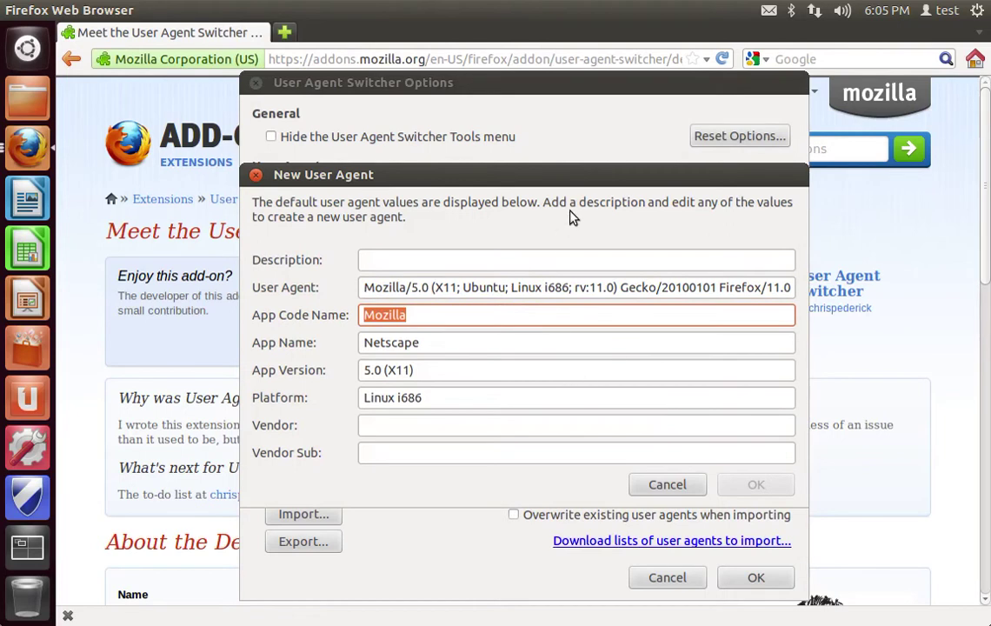
pyautogui.click(683, 486)
pyautogui.click(350, 242)
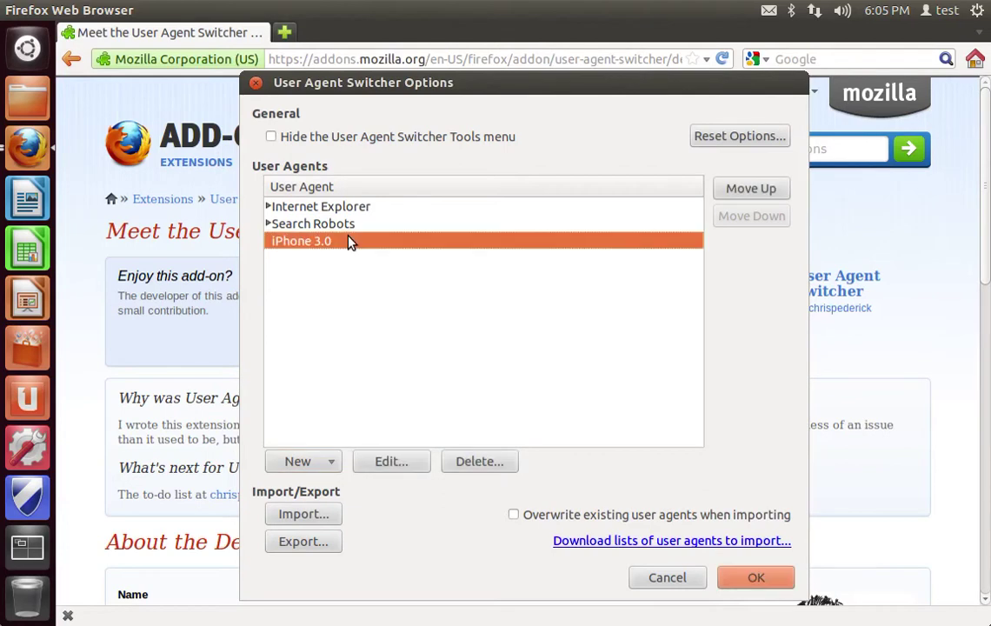
pyautogui.click(753, 578)
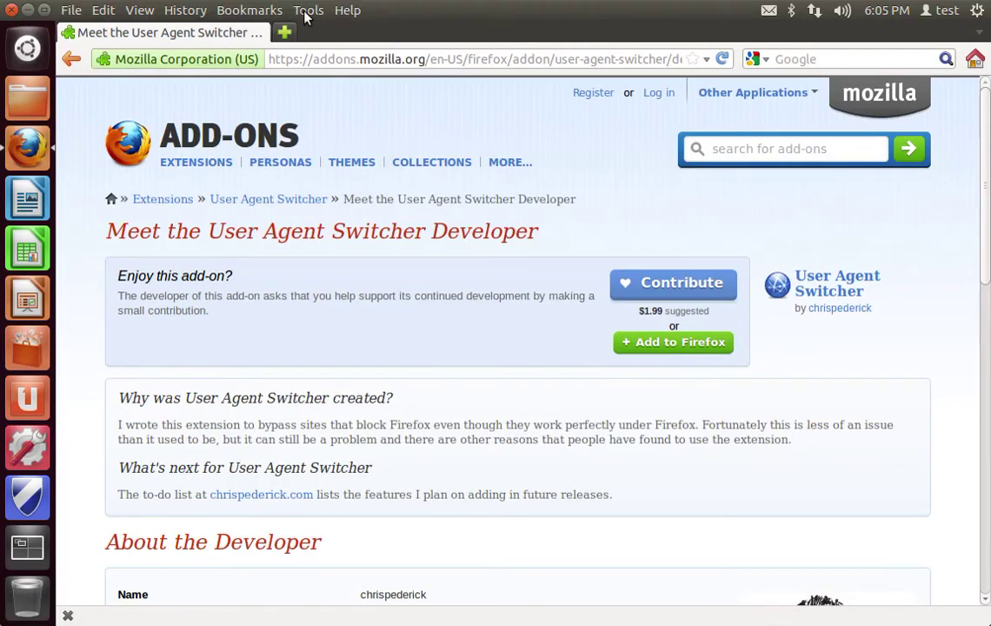
# Close the user agent menu unchanged and open a new blank tab beside the developer page
pyautogui.click(307, 10)
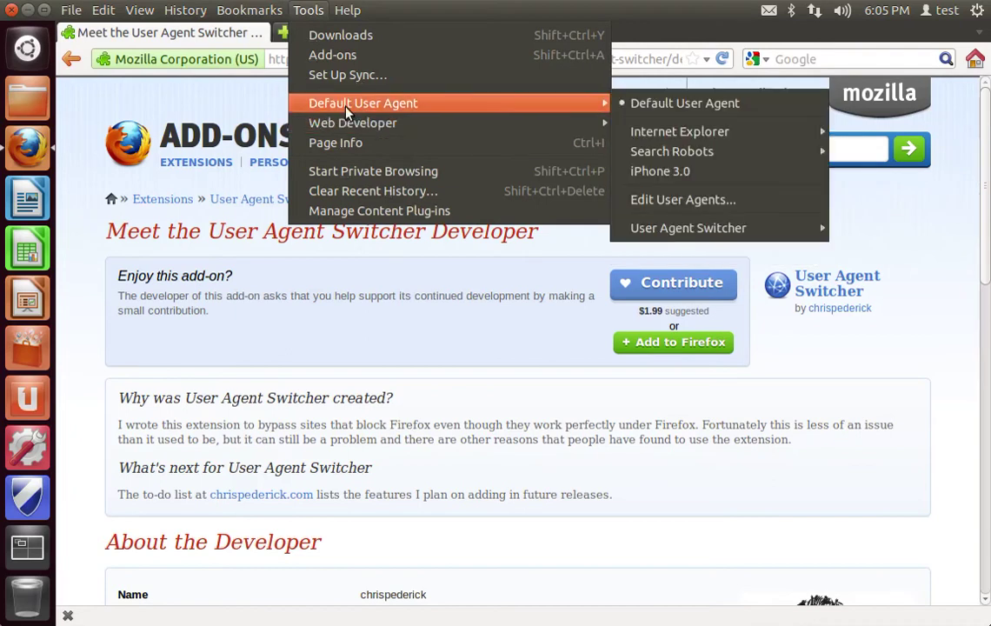
pyautogui.moveTo(674, 227)
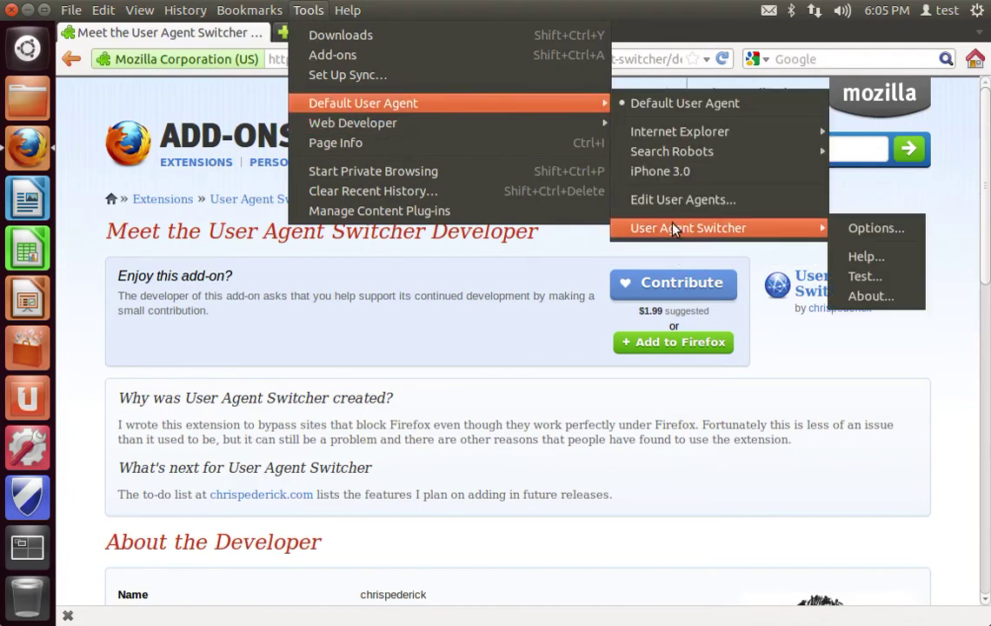
pyautogui.click(464, 295)
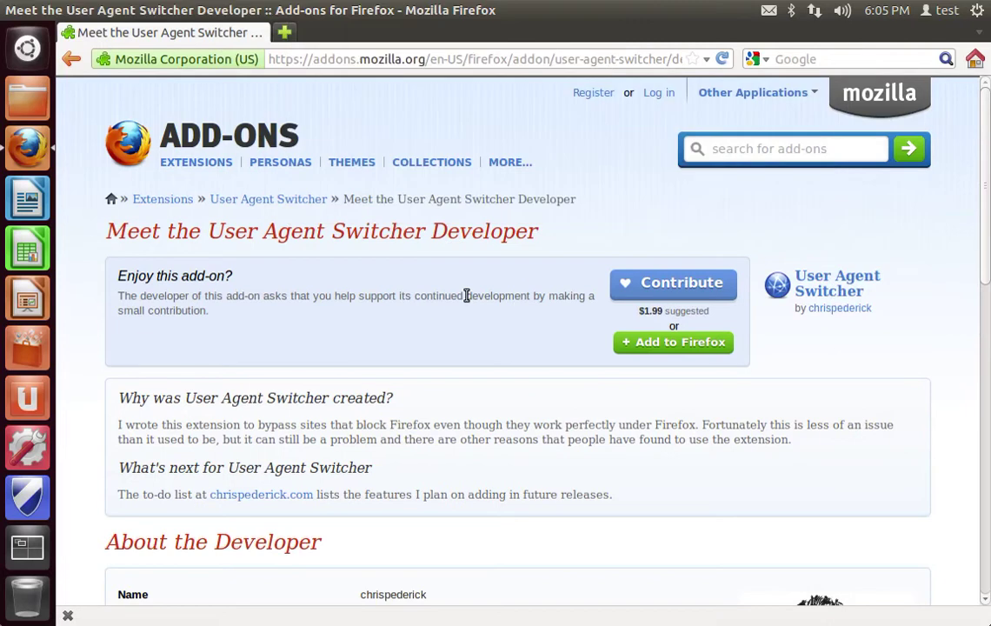
pyautogui.click(287, 32)
pyautogui.click(217, 34)
pyautogui.click(318, 33)
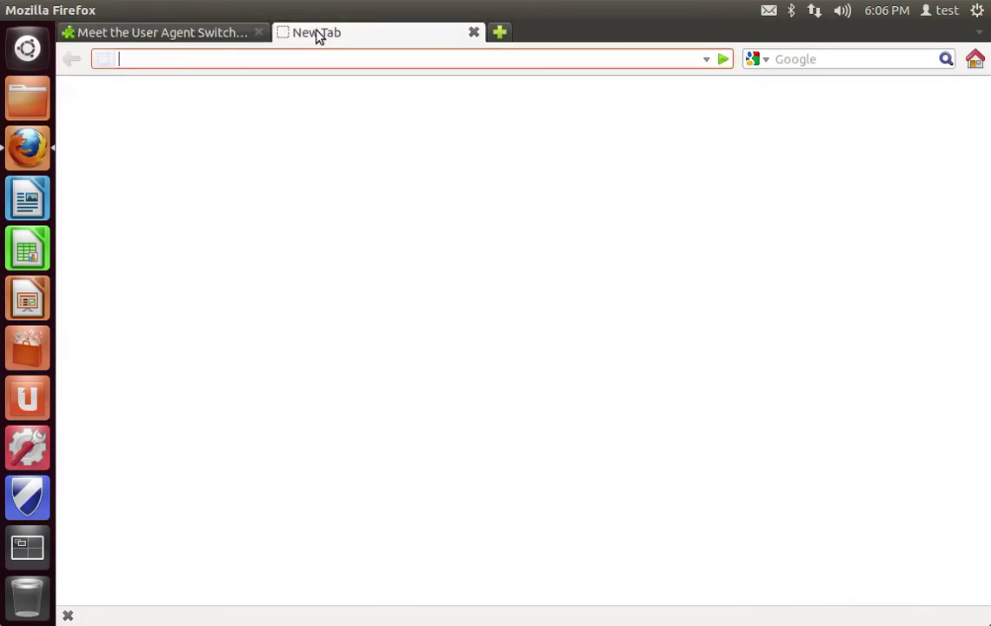
# Search the web for 'tamperdata'
pyautogui.click(776, 59)
pyautogui.write('ta')
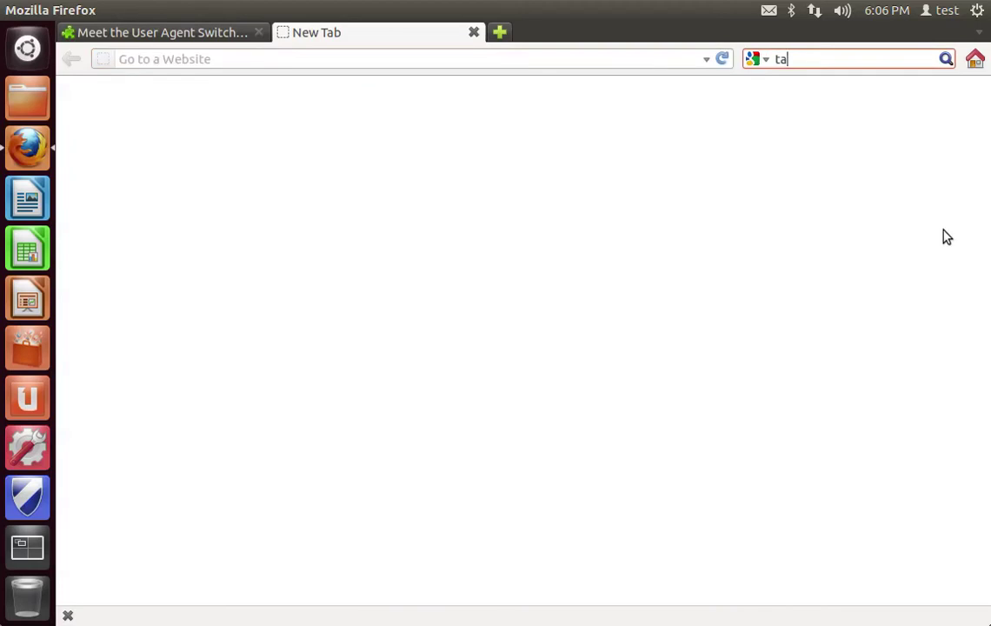
pyautogui.write('mperdata')
pyautogui.press('Return')
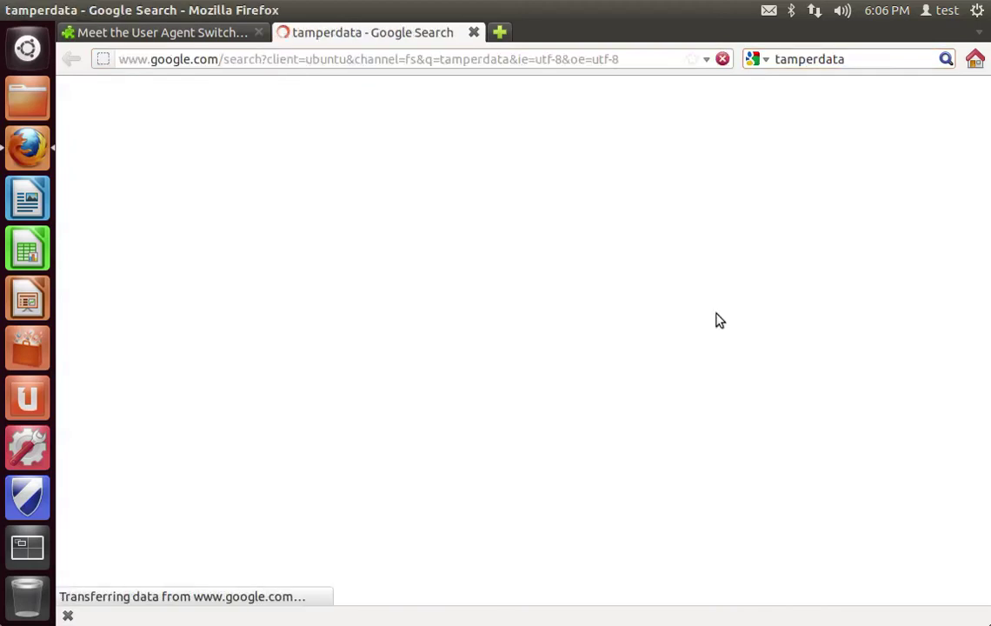
# Install Tamper Data by accepting its license, then restart Firefox and close the leftover tab
pyautogui.click(302, 243)
pyautogui.click(313, 347)
pyautogui.click(351, 401)
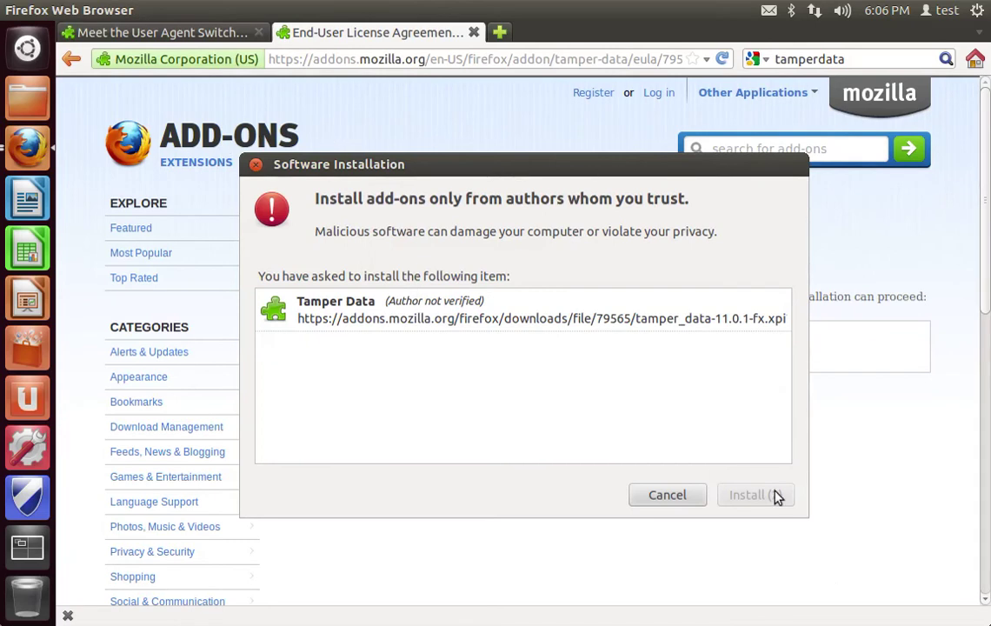
pyautogui.click(773, 495)
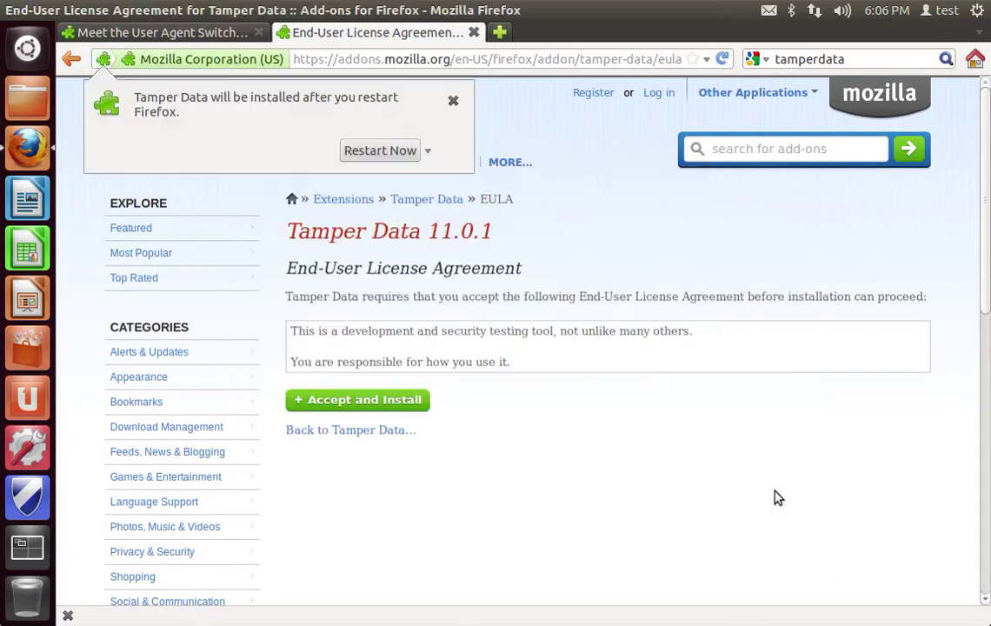
pyautogui.click(382, 152)
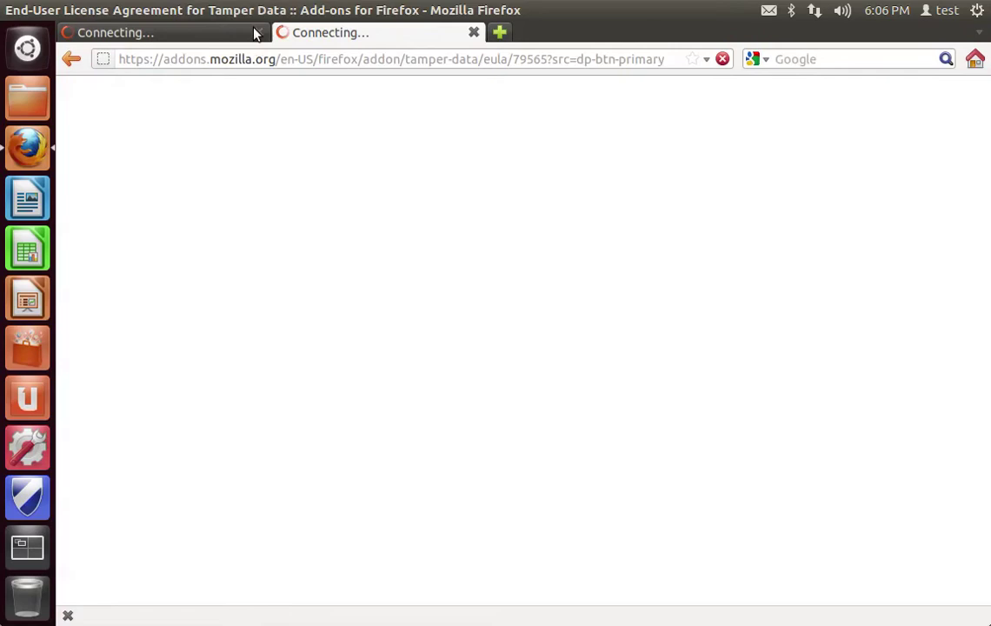
pyautogui.click(258, 32)
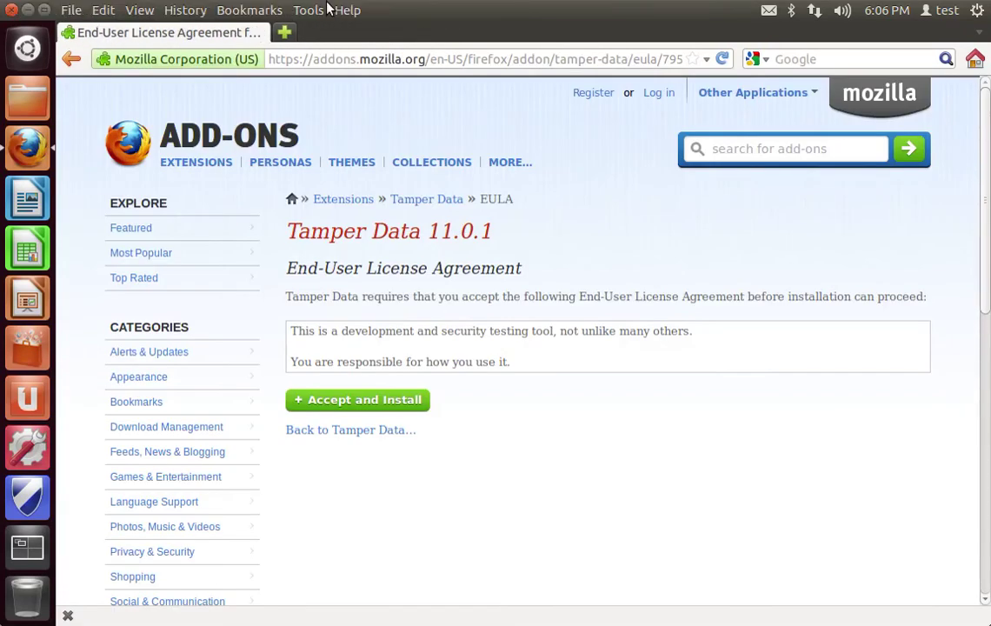
# Open the Tamper Data window from Tools and move it to the upper right
pyautogui.click(322, 9)
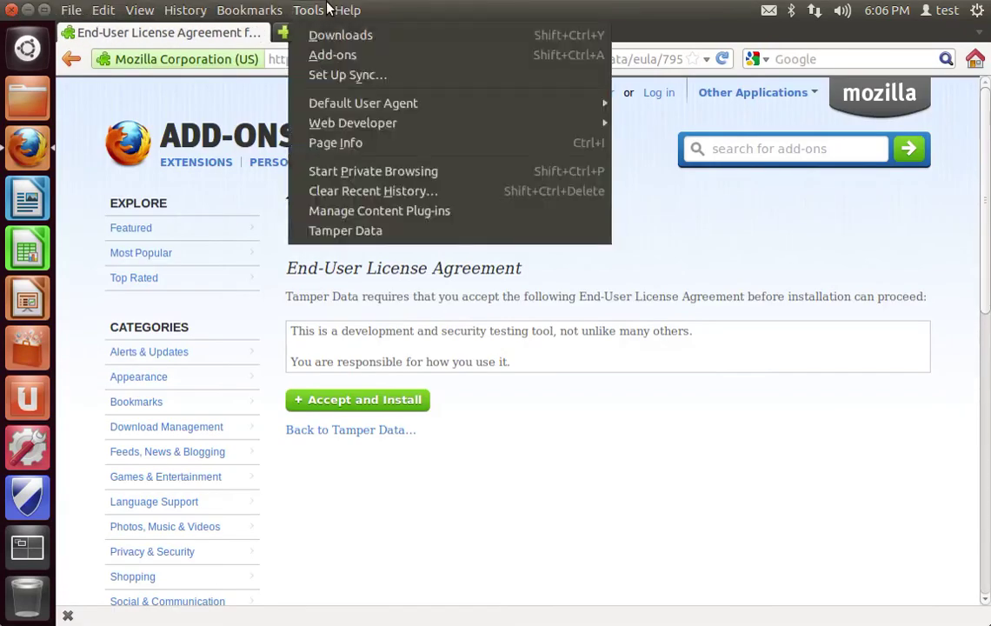
pyautogui.click(363, 229)
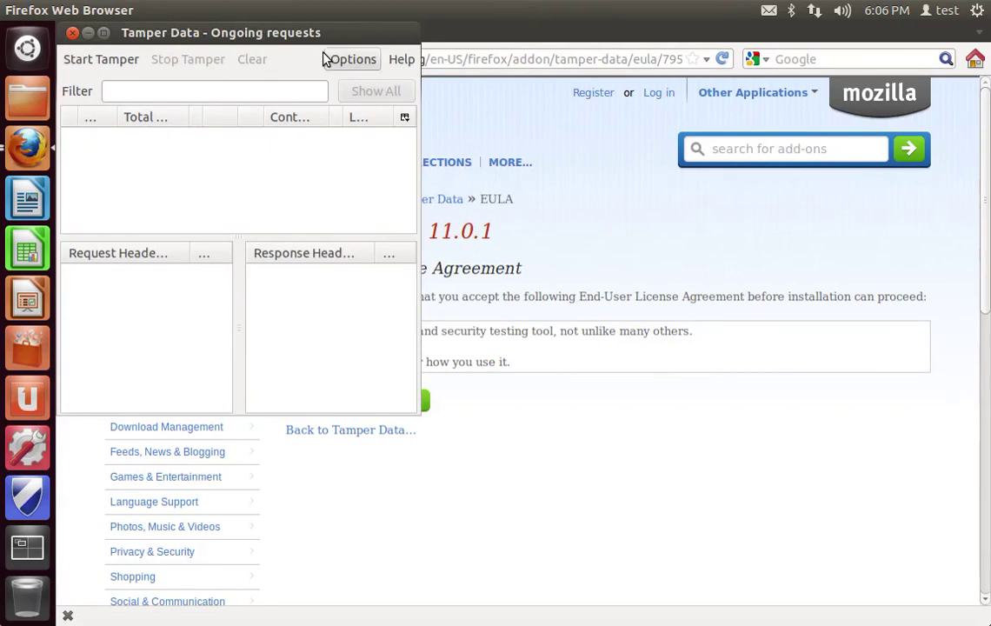
pyautogui.moveTo(311, 39); pyautogui.dragTo(854, 49)
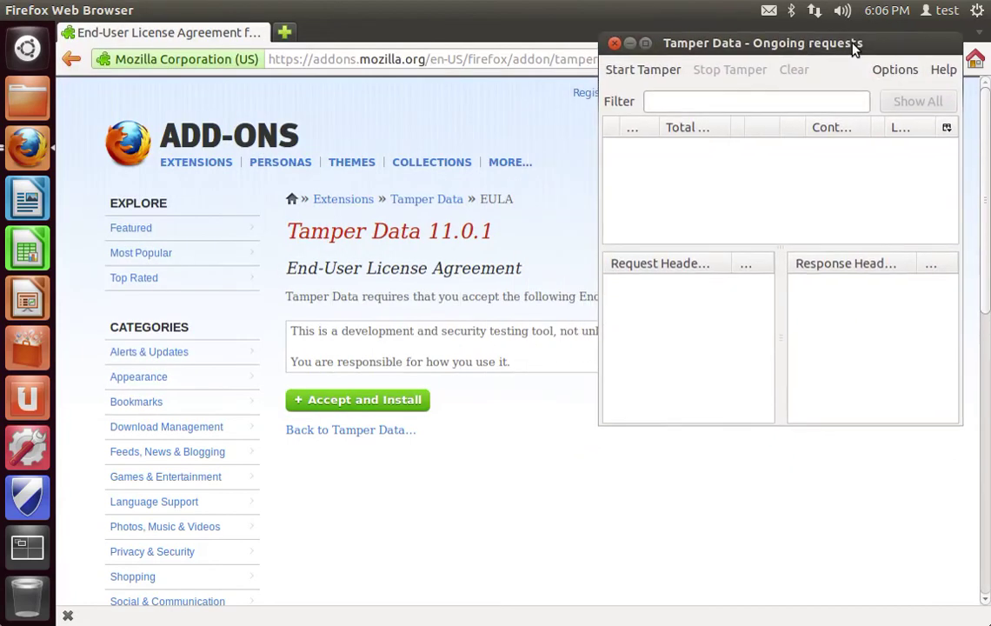
pyautogui.click(598, 437)
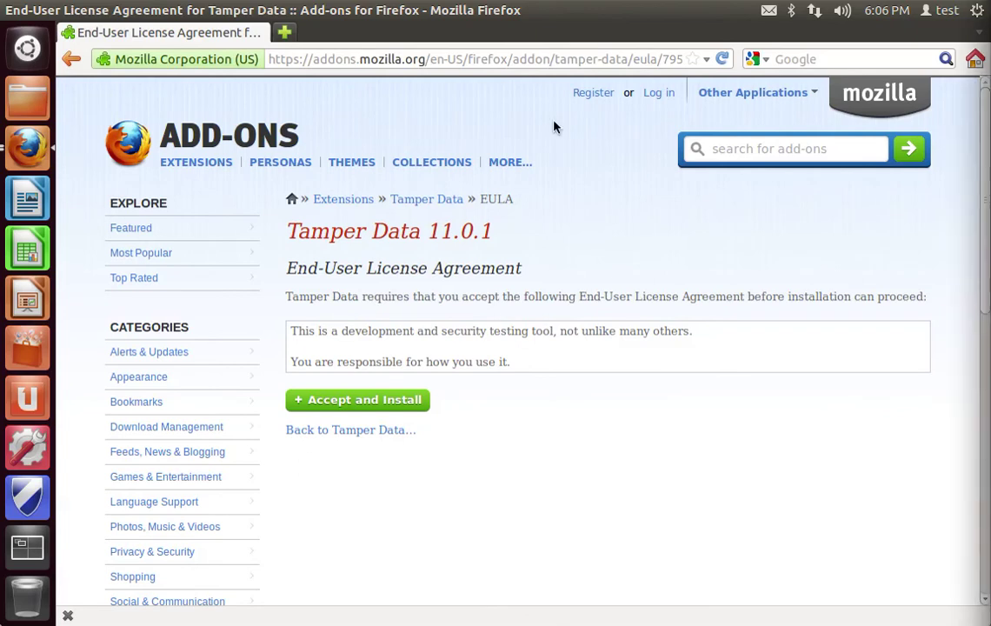
# Start tampering in the Tamper Data window, then reload the EULA page
pyautogui.click(27, 147)
pyautogui.click(268, 267)
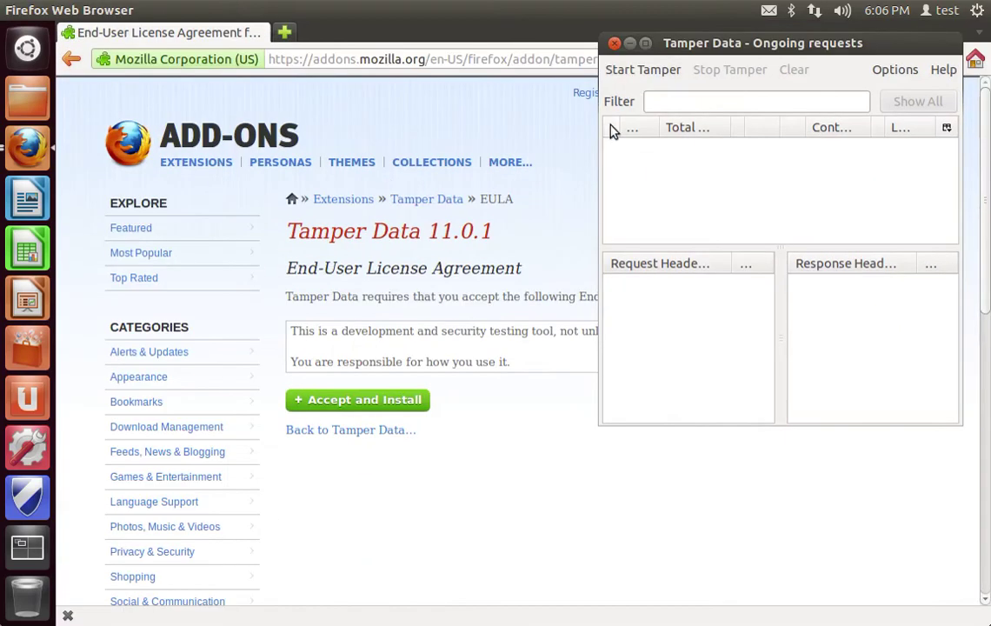
pyautogui.click(640, 73)
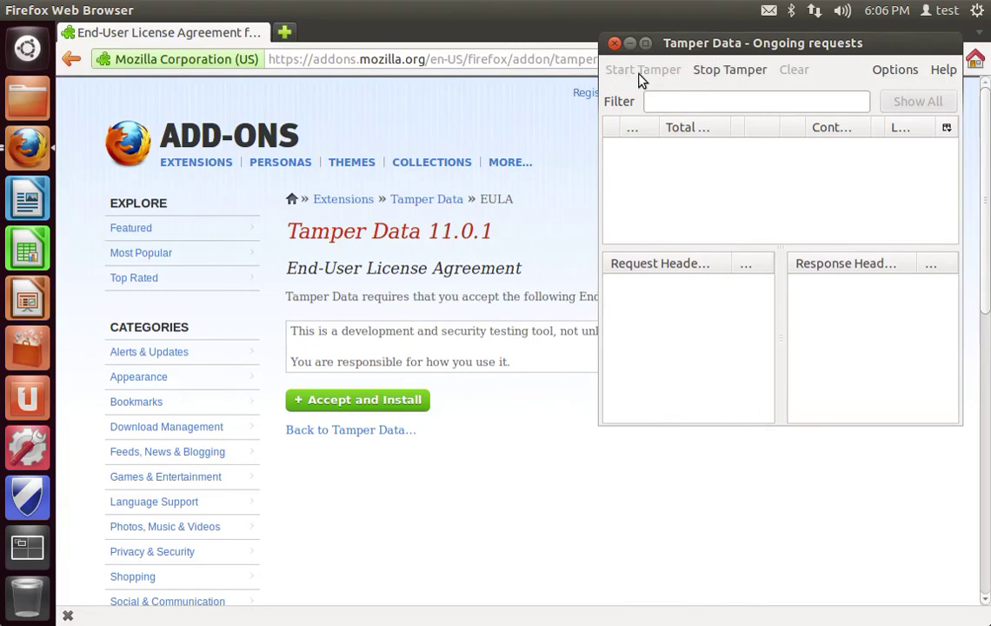
pyautogui.click(463, 148)
pyautogui.click(722, 59)
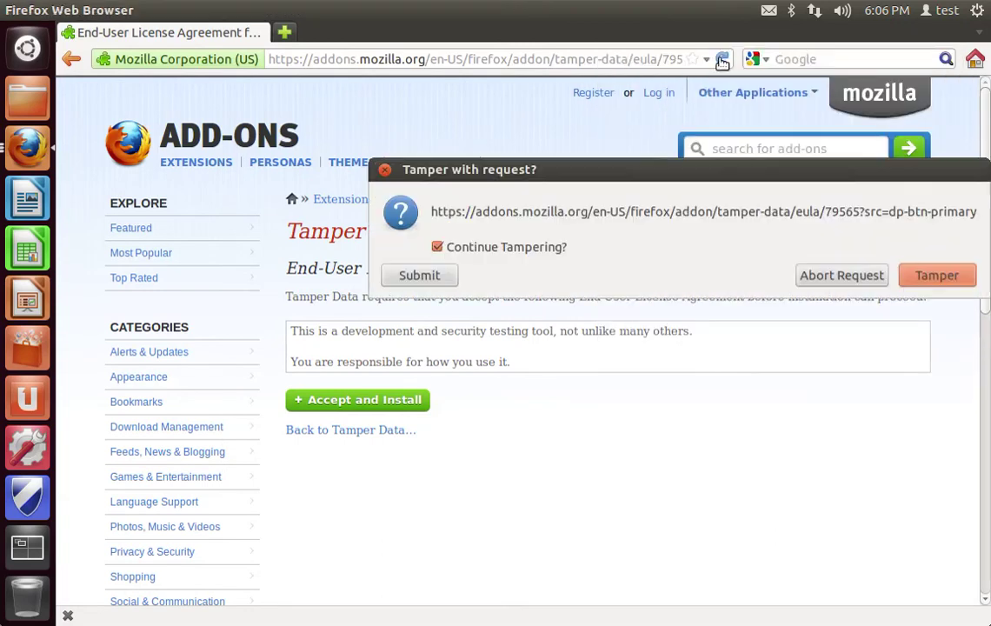
# Choose Tamper on the prompt and move the cursor through the User-Agent header value
pyautogui.click(934, 277)
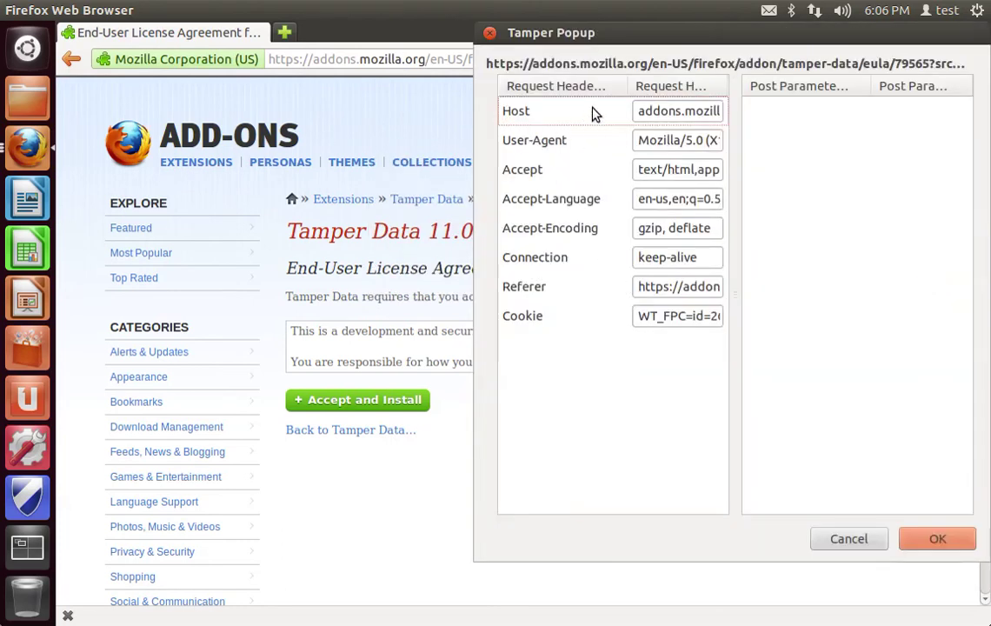
pyautogui.click(656, 141)
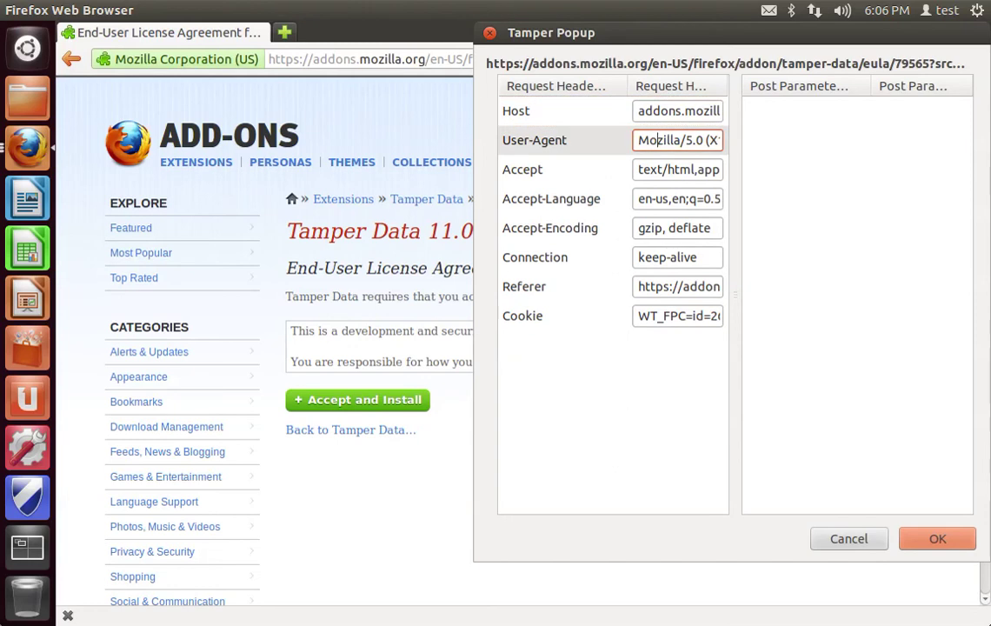
pyautogui.hotkey('shift', 'Right')
pyautogui.hotkey('shift', 'Right')
pyautogui.hotkey('shift', 'Right')
pyautogui.hotkey('shift', 'Right')
pyautogui.hotkey('shift', 'Right')
pyautogui.hotkey('shift', 'Right')
pyautogui.hotkey('shift', 'Right')
pyautogui.hotkey('shift', 'Right')
pyautogui.hotkey('shift', 'Right')
pyautogui.hotkey('shift', 'Right')
pyautogui.hotkey('shift', 'Right')
pyautogui.hotkey('shift', 'Right')
pyautogui.hotkey('shift', 'Right')
pyautogui.hotkey('shift', 'Right')
pyautogui.hotkey('shift', 'Right')
pyautogui.hotkey('shift', 'Right')
pyautogui.hotkey('shift', 'Right')
pyautogui.hotkey('shift', 'Right')
pyautogui.hotkey('shift', 'Right')
pyautogui.hotkey('shift', 'Right')
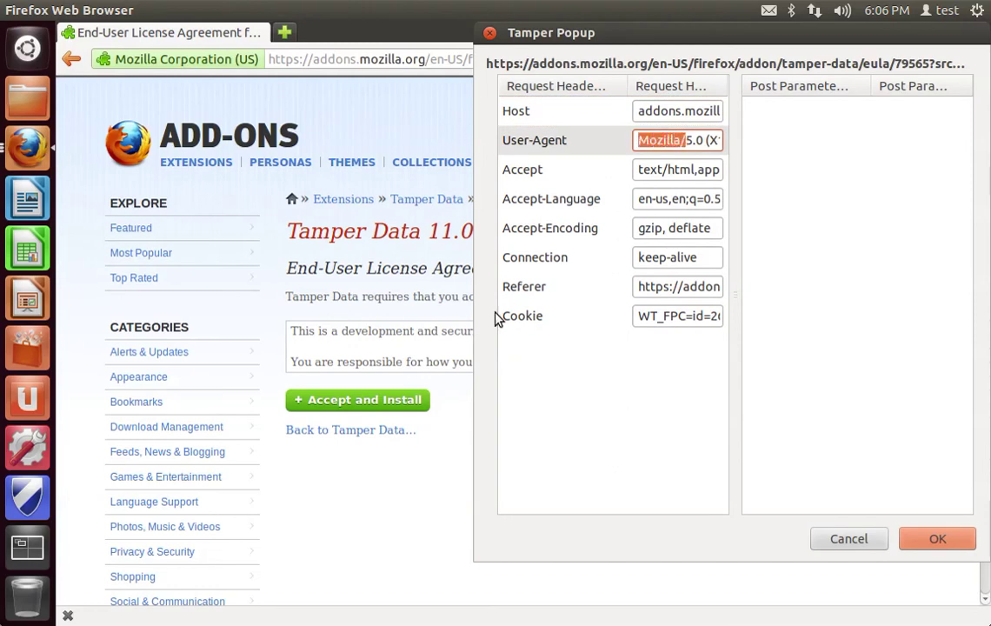
pyautogui.hotkey('shift', 'Right')
pyautogui.hotkey('shift', 'Right')
pyautogui.hotkey('shift', 'Right')
pyautogui.hotkey('shift', 'Right')
pyautogui.hotkey('shift', 'Right')
pyautogui.hotkey('shift', 'Right')
pyautogui.hotkey('shift', 'Right')
pyautogui.hotkey('shift', 'Right')
pyautogui.hotkey('shift', 'Right')
pyautogui.hotkey('shift', 'Right')
pyautogui.hotkey('shift', 'Right')
pyautogui.hotkey('shift', 'Right')
pyautogui.hotkey('shift', 'Right')
pyautogui.hotkey('shift', 'Right')
pyautogui.hotkey('shift', 'Right')
pyautogui.hotkey('shift', 'Right')
pyautogui.hotkey('shift', 'Right')
pyautogui.hotkey('shift', 'Right')
pyautogui.hotkey('shift', 'Right')
pyautogui.hotkey('shift', 'Right')
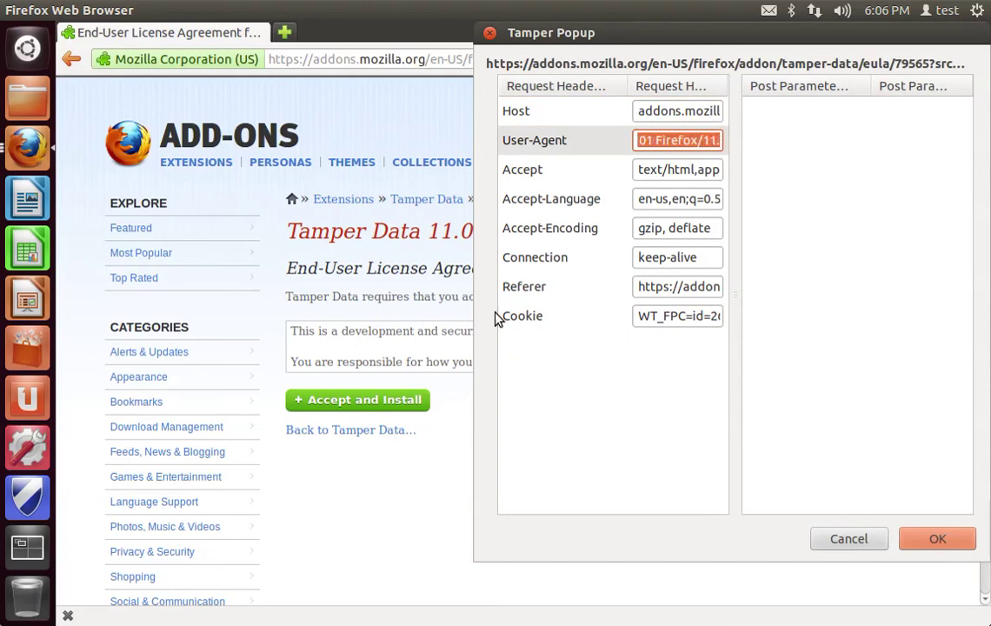
pyautogui.press('Right')
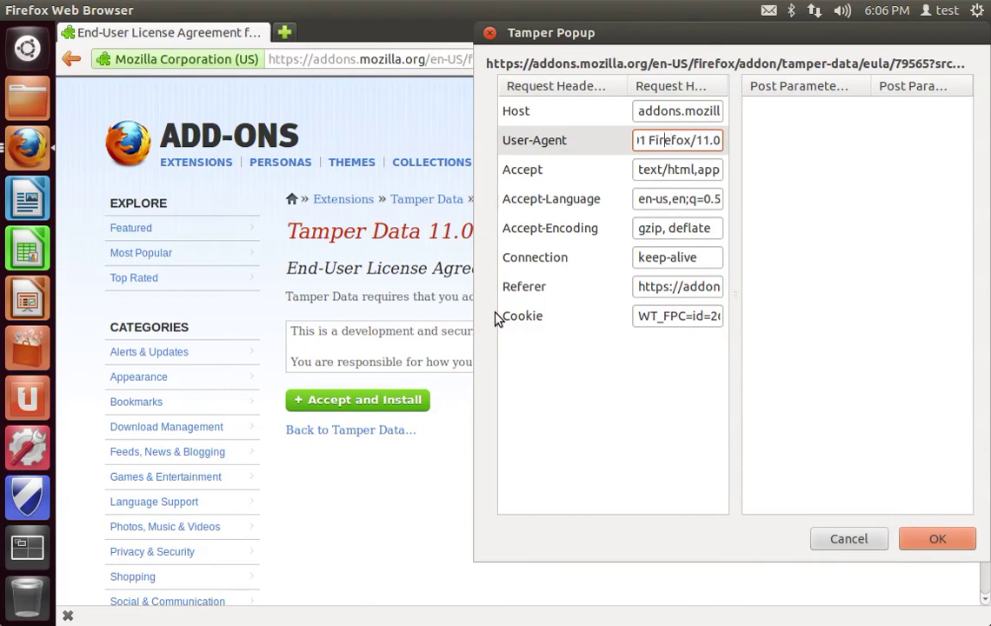
pyautogui.press('Left')
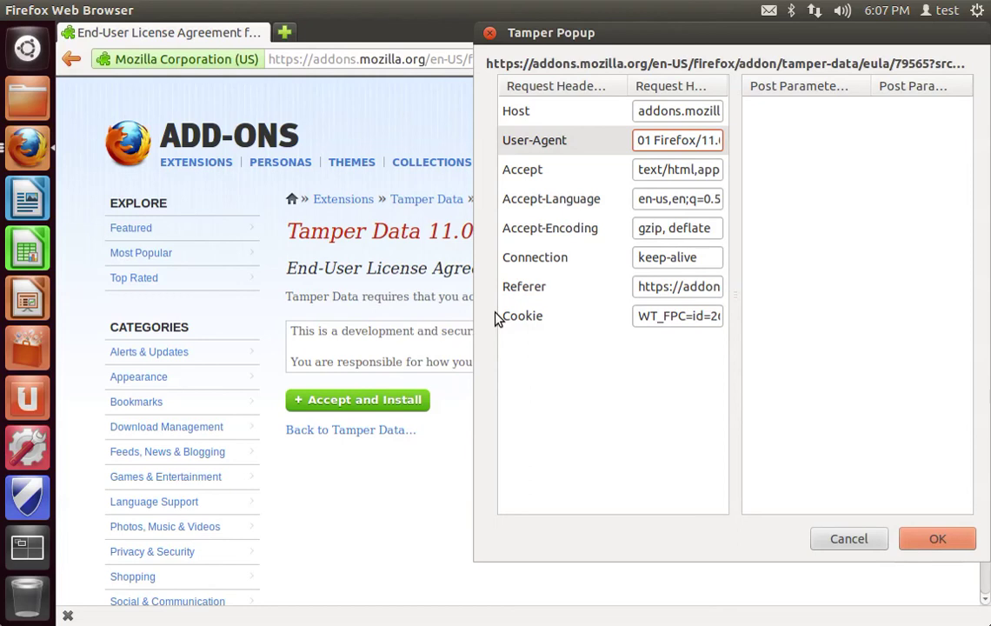
pyautogui.click(644, 140)
pyautogui.press('Left')
pyautogui.press('Left')
pyautogui.press('Left')
pyautogui.press('Left')
pyautogui.press('Left')
pyautogui.press('Left')
pyautogui.press('Left')
pyautogui.press('Left')
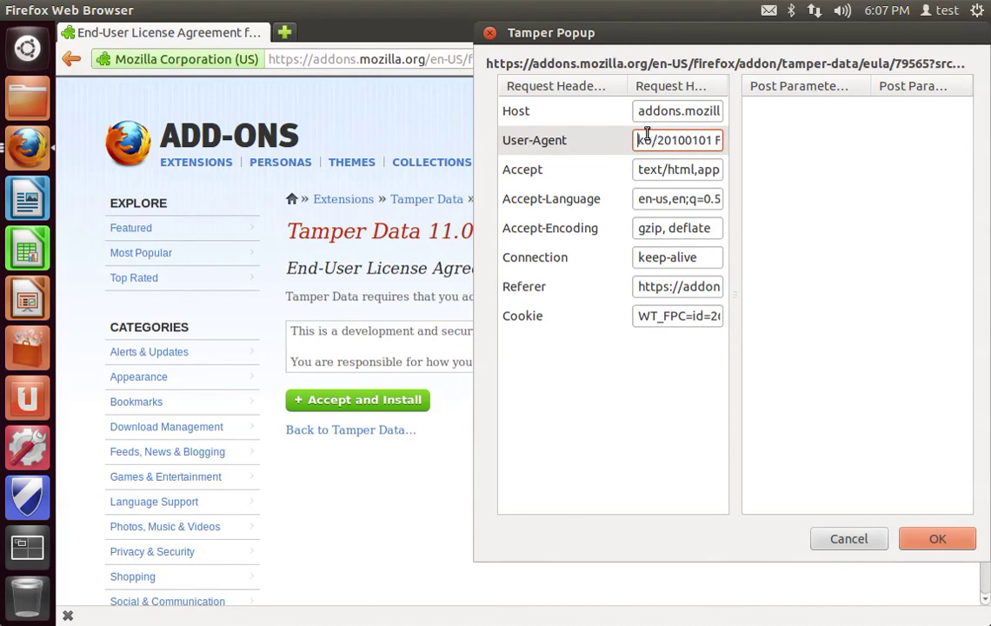
pyautogui.press('Left')
pyautogui.press('Left')
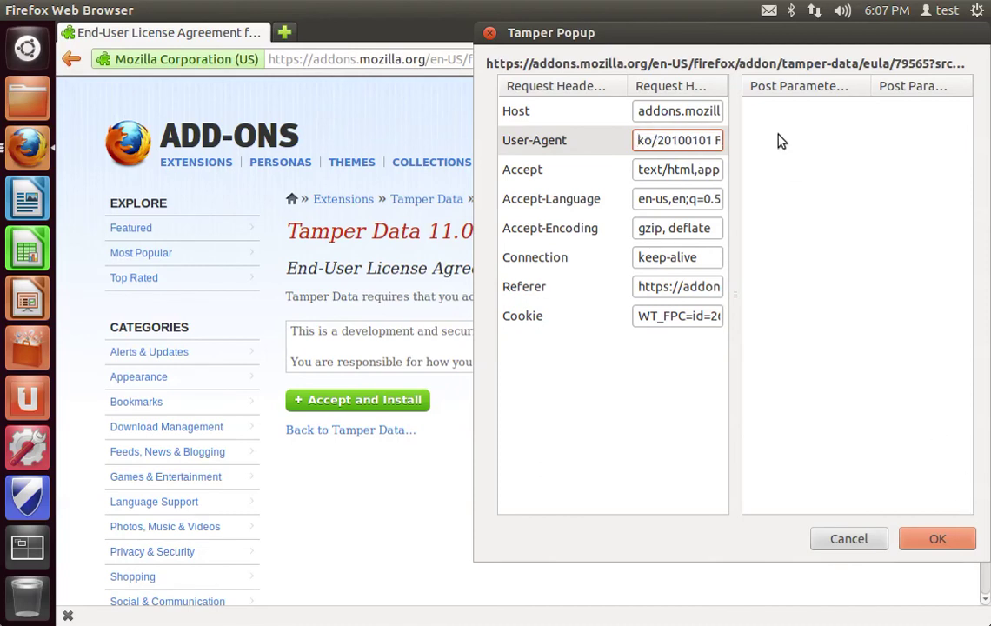